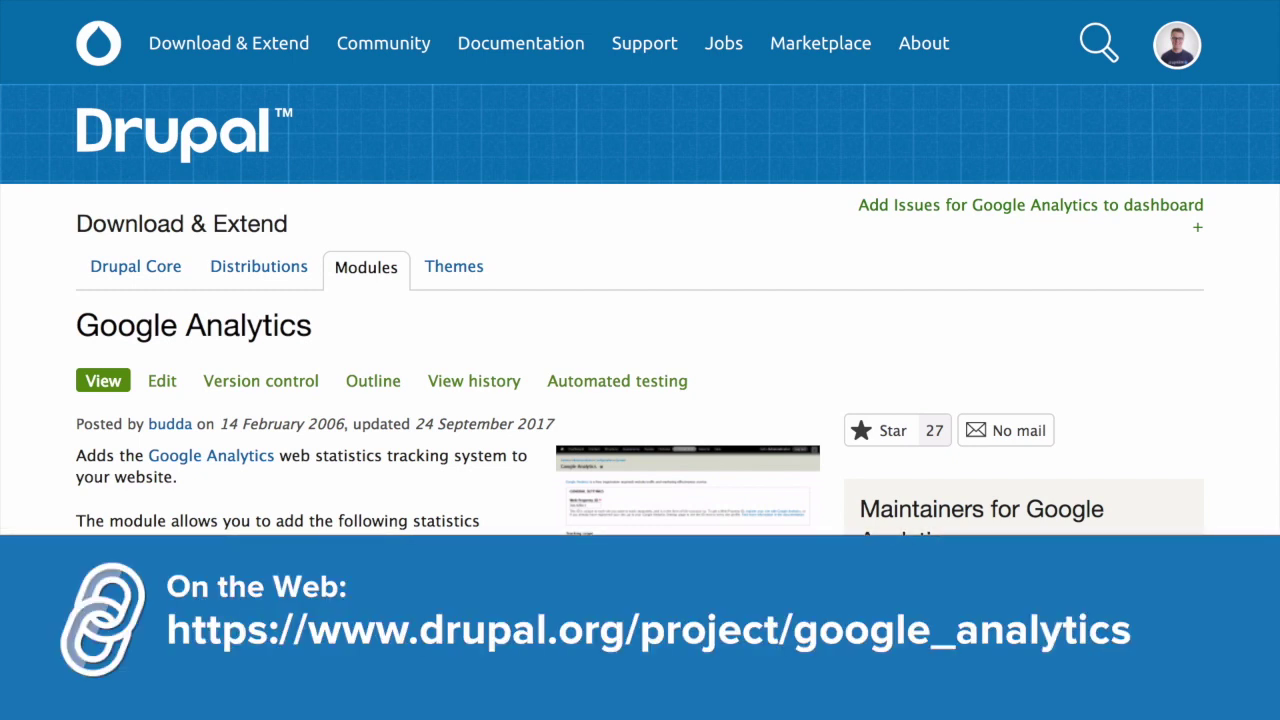
- Open the 8.x-2.2 release (25 September 2017) from the Google Analytics Downloads section
scroll(460, 535, down, 9)
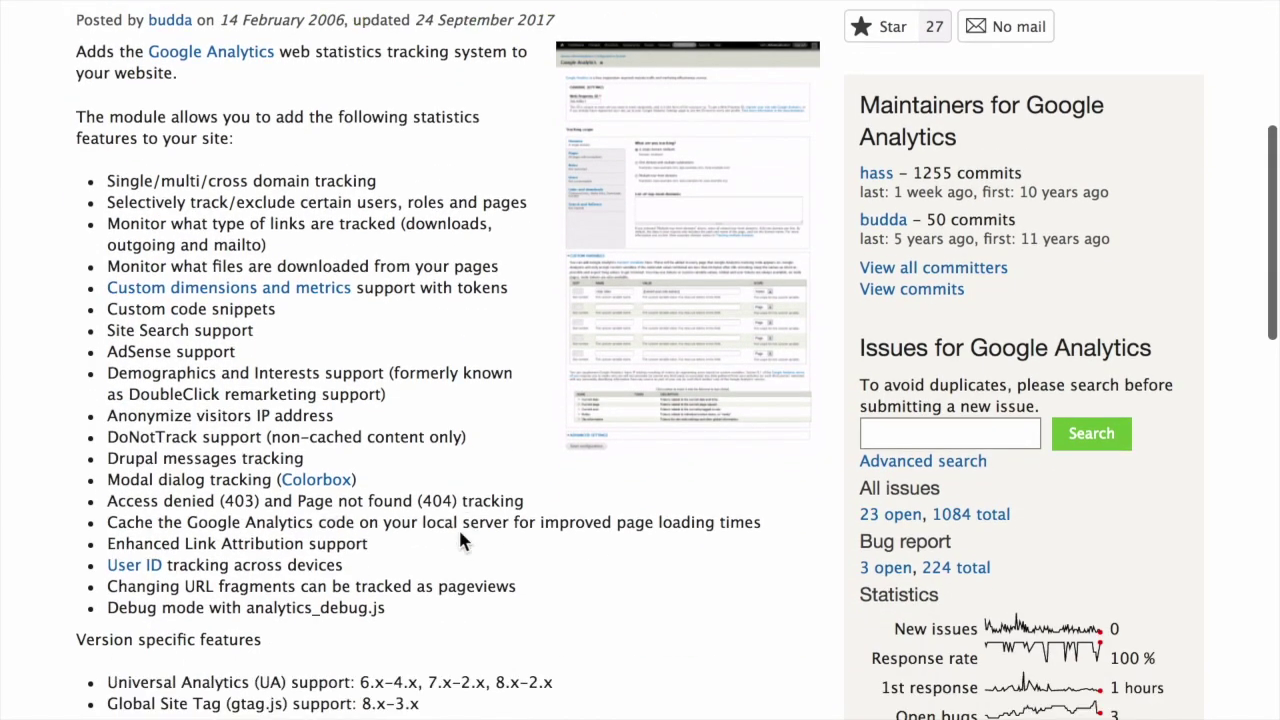
scroll(465, 538, down, 2)
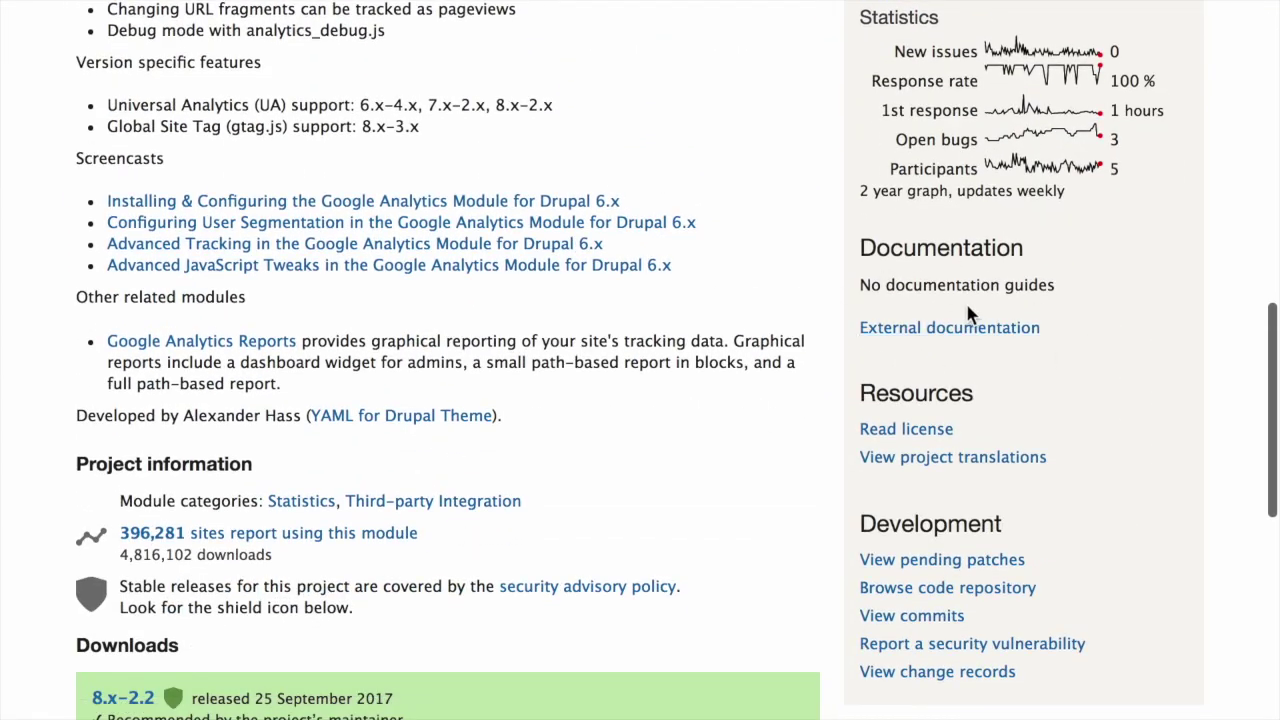
scroll(591, 317, down, 3)
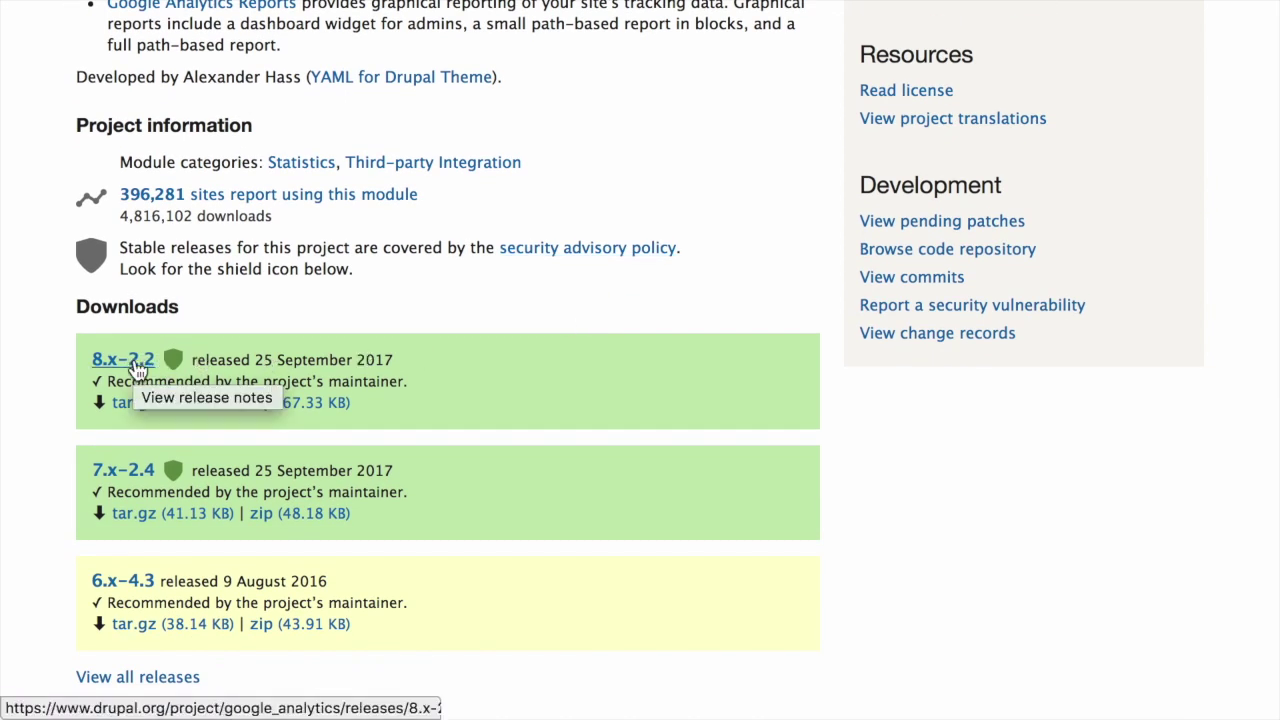
click(138, 370)
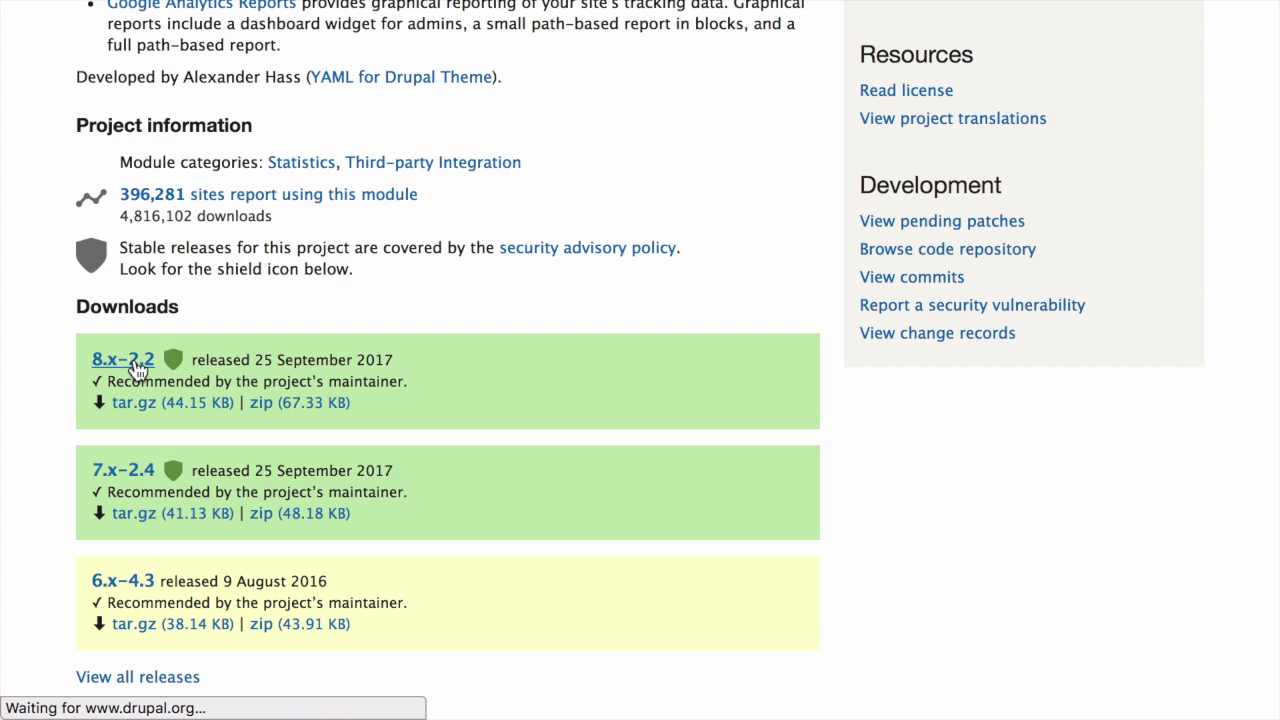
- Scroll through the 8.x-2.2 release notes and return to the top of the page
scroll(565, 287, down, 5)
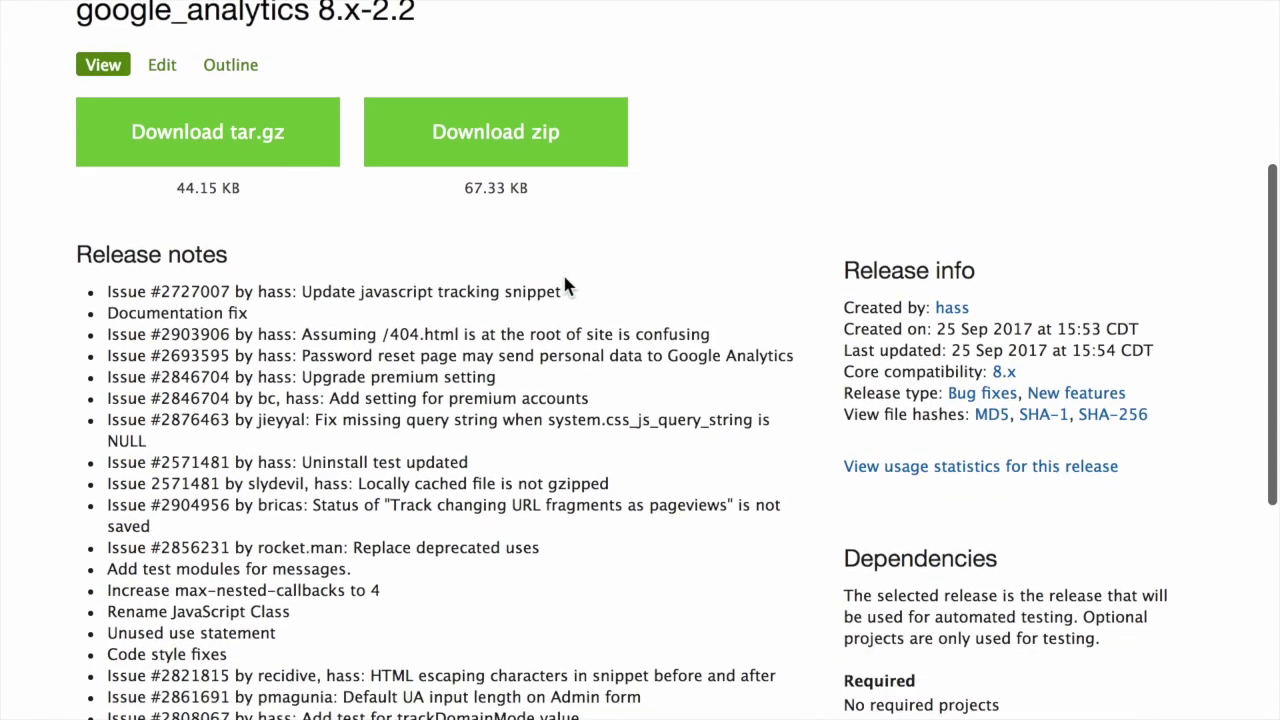
scroll(565, 287, down, 4)
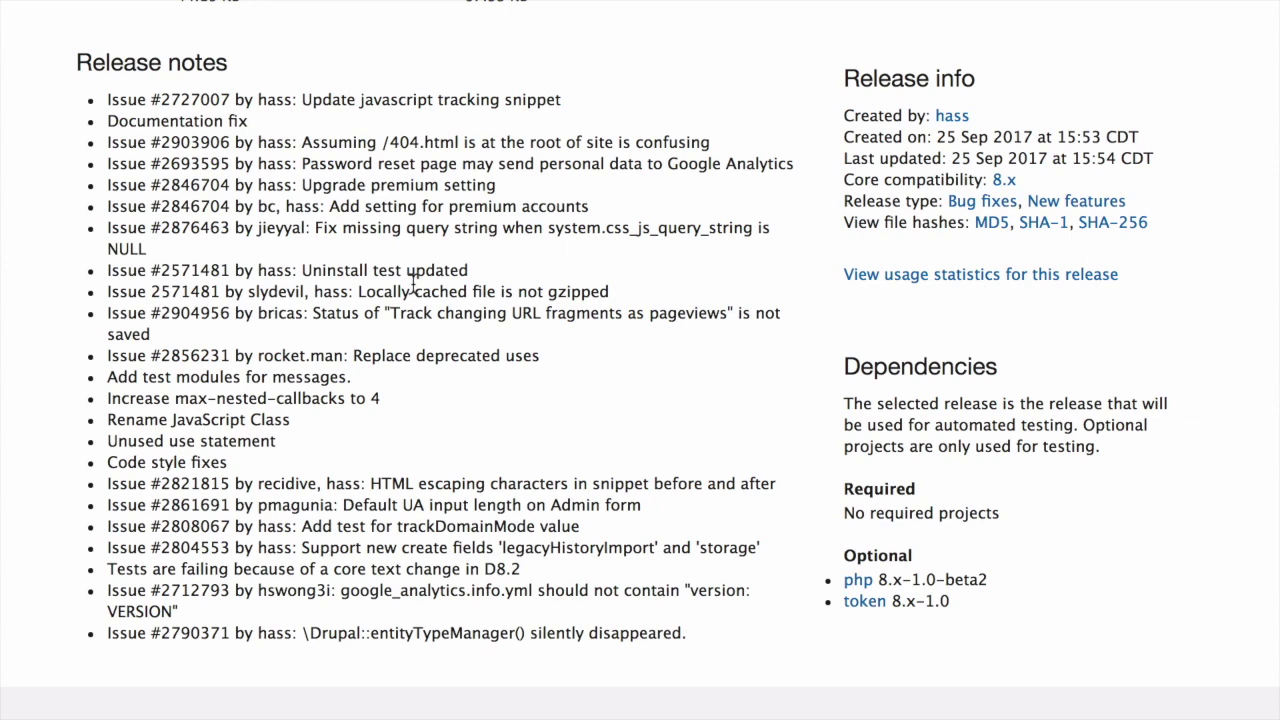
scroll(413, 283, up, 5)
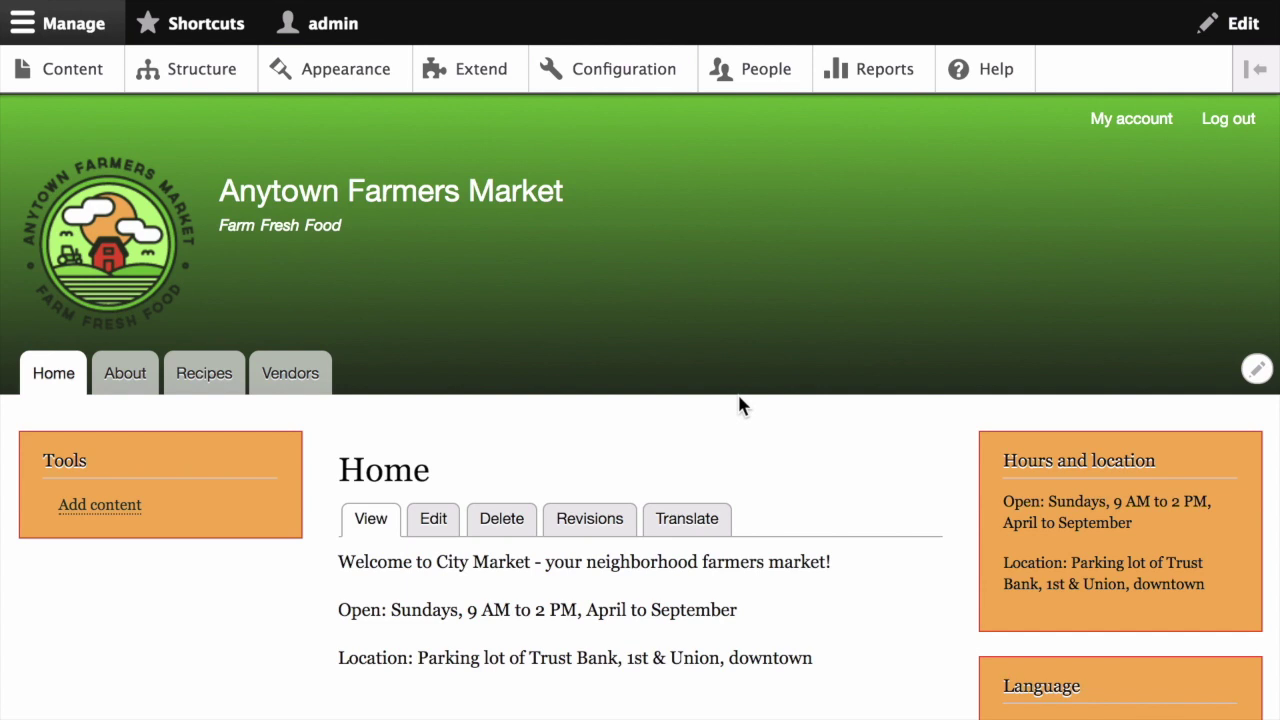
- Enable 'Put site into maintenance mode' under Configuration > Development and save, keeping the default message
click(624, 60)
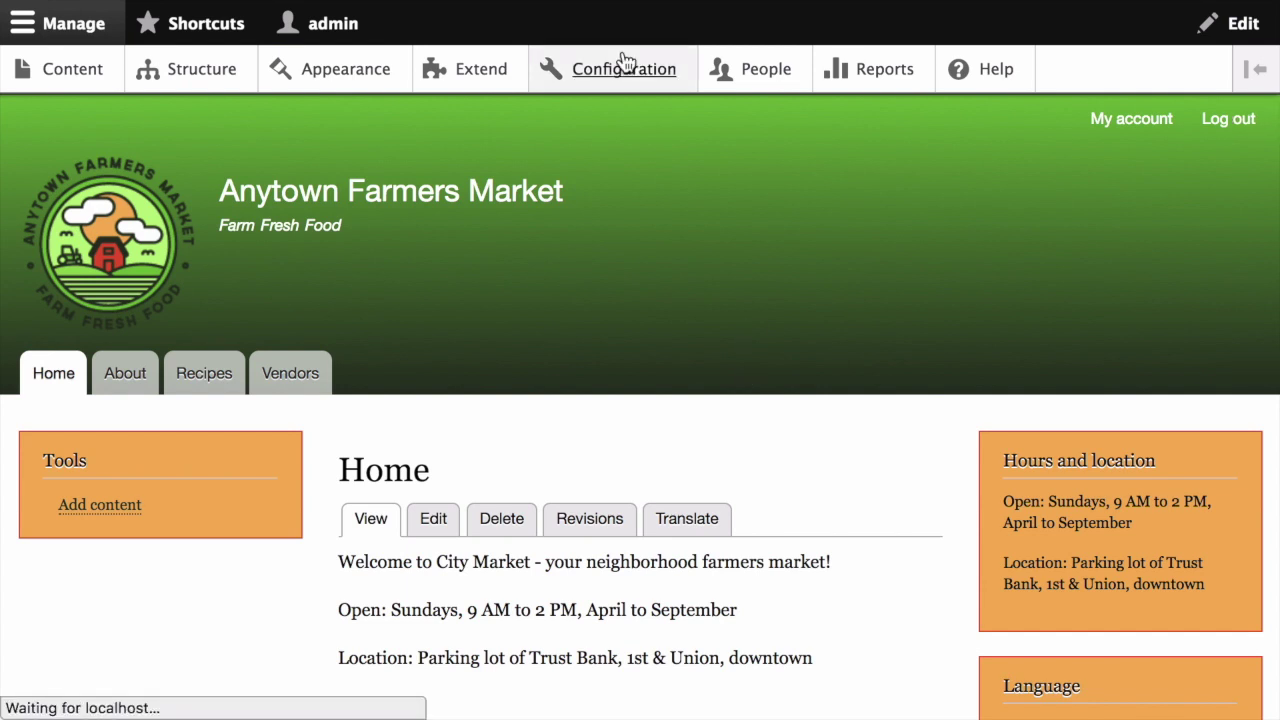
scroll(446, 457, down, 10)
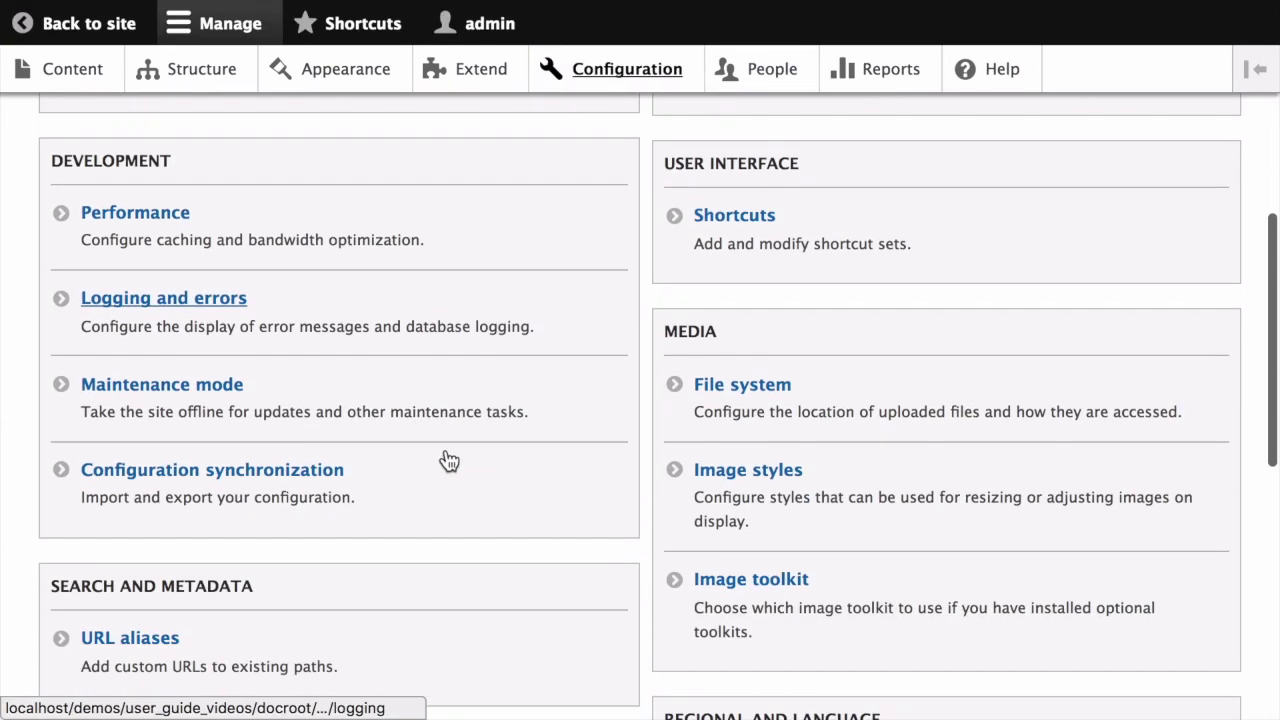
click(236, 372)
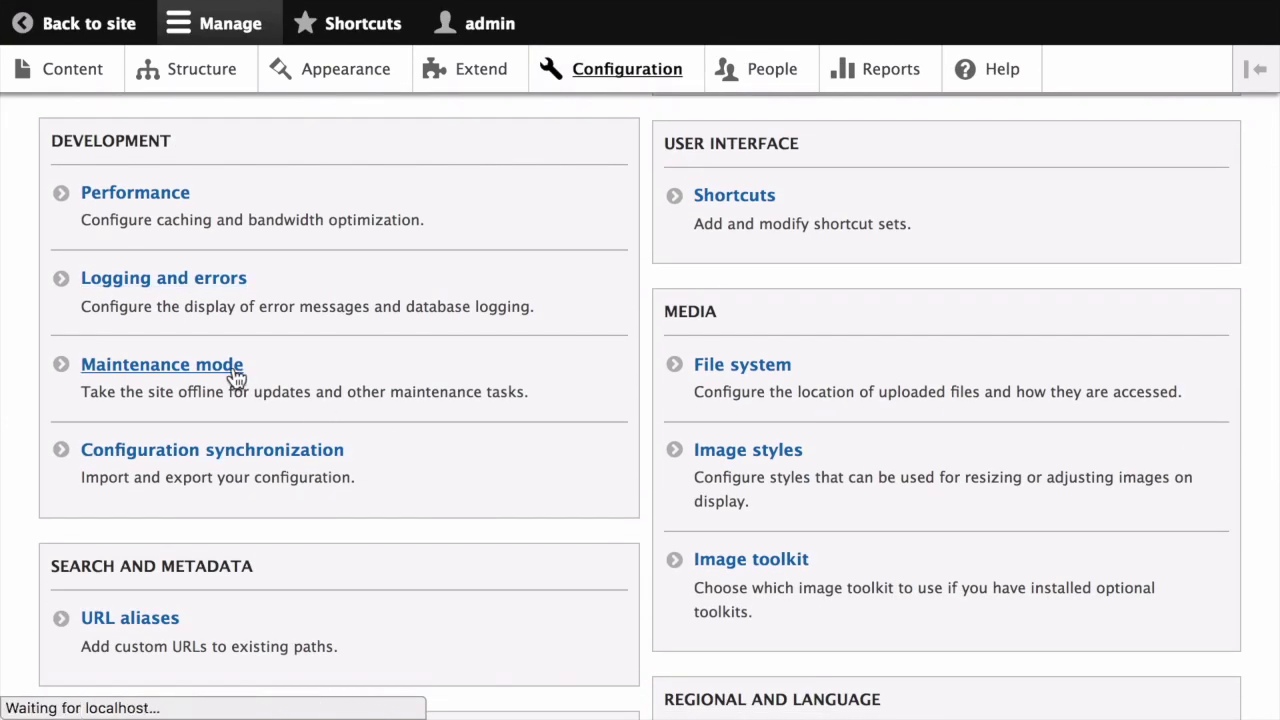
click(45, 354)
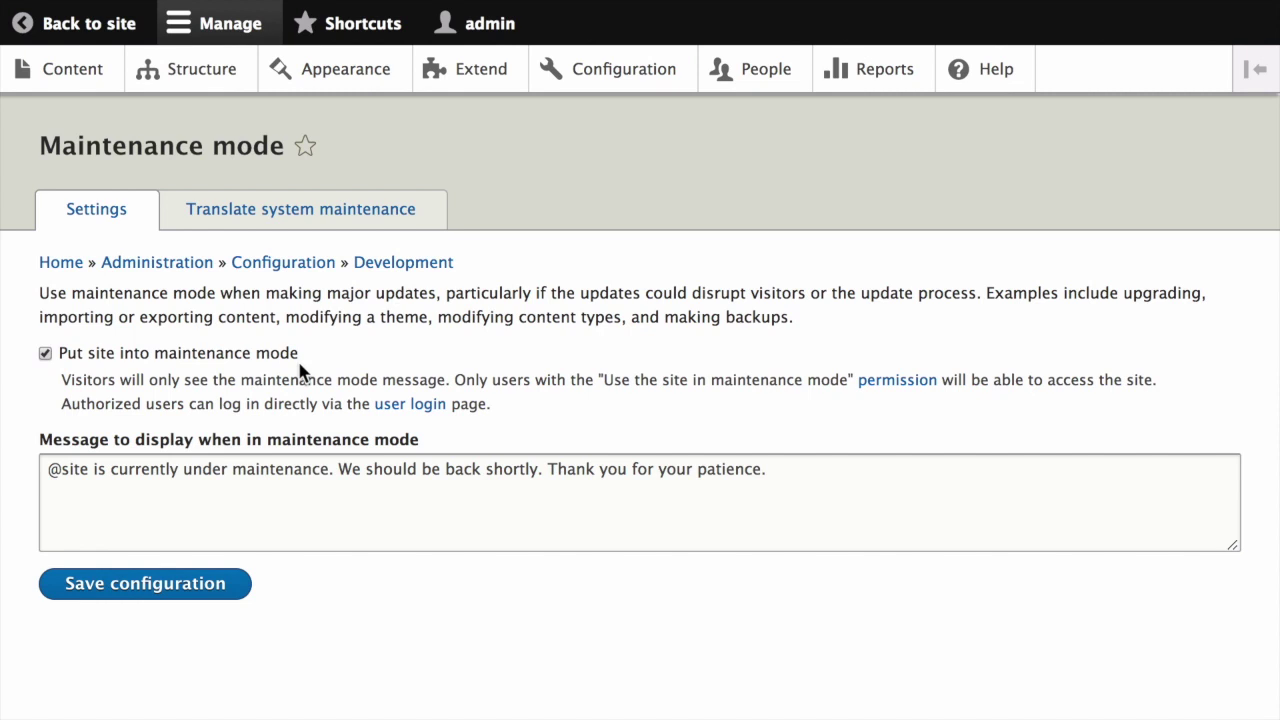
click(187, 589)
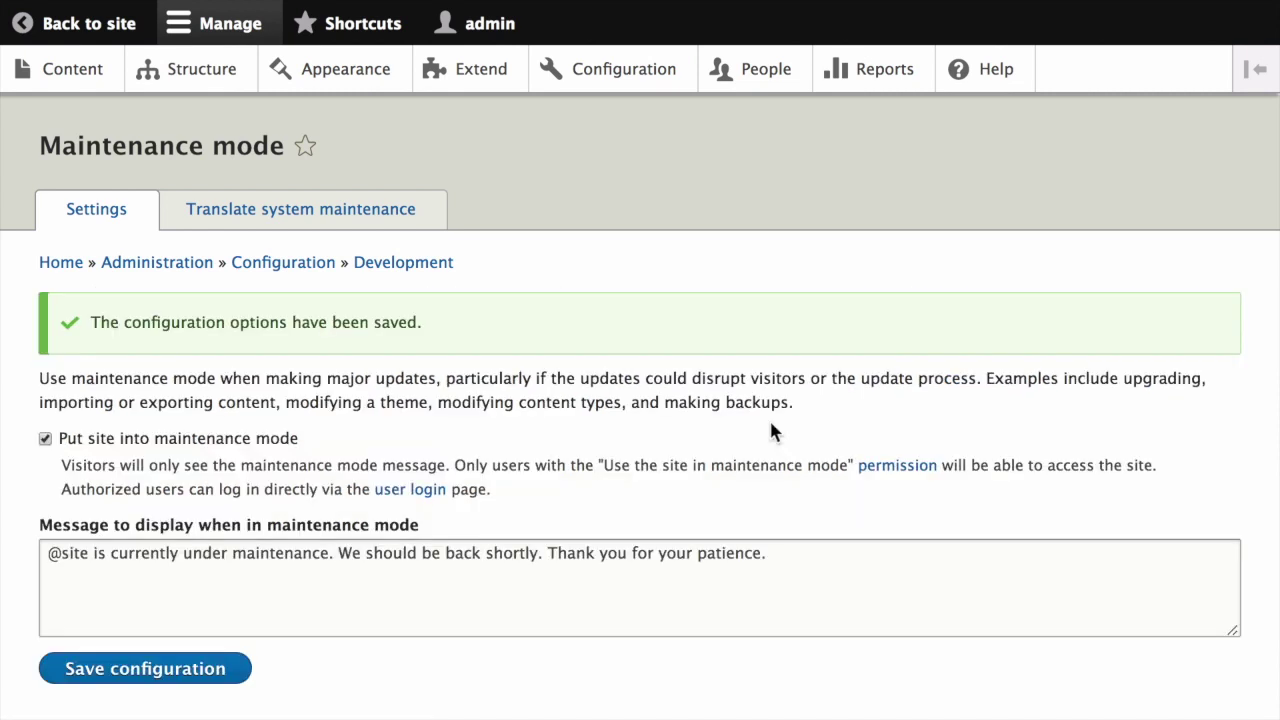
- Select Google Analytics under Reports > Available updates and download its 8.x-2.2 update
click(878, 86)
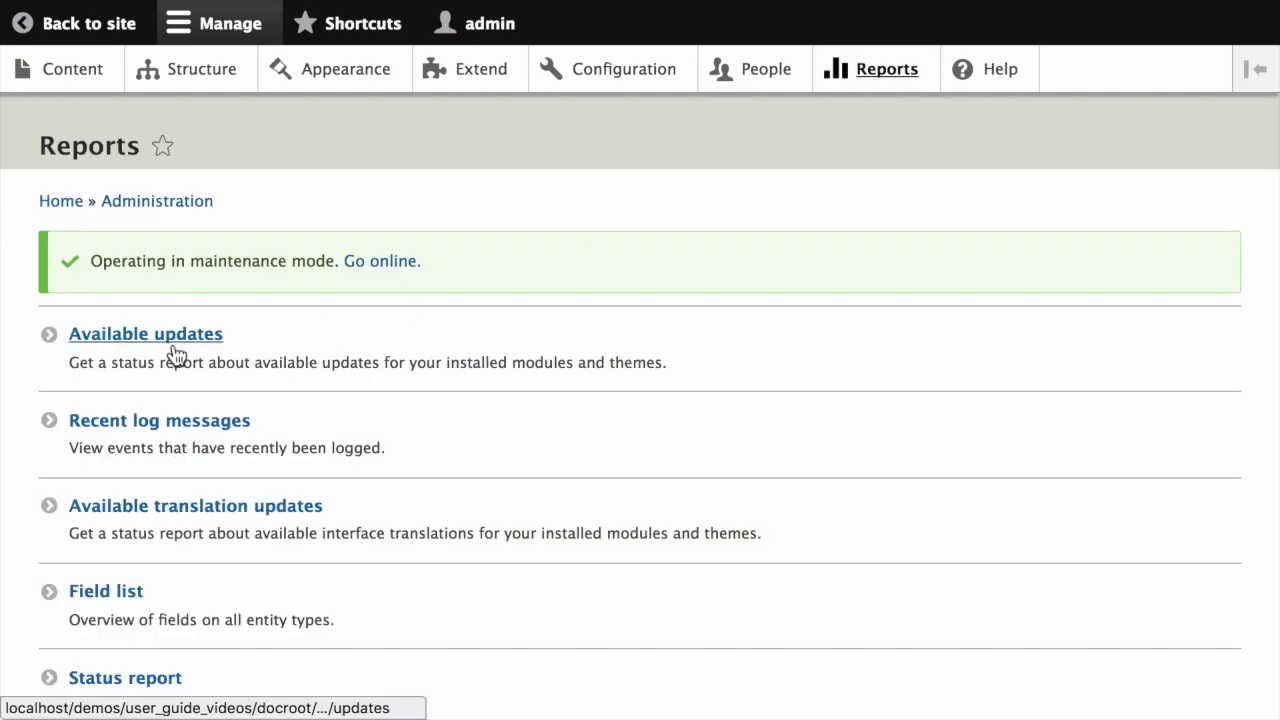
click(173, 345)
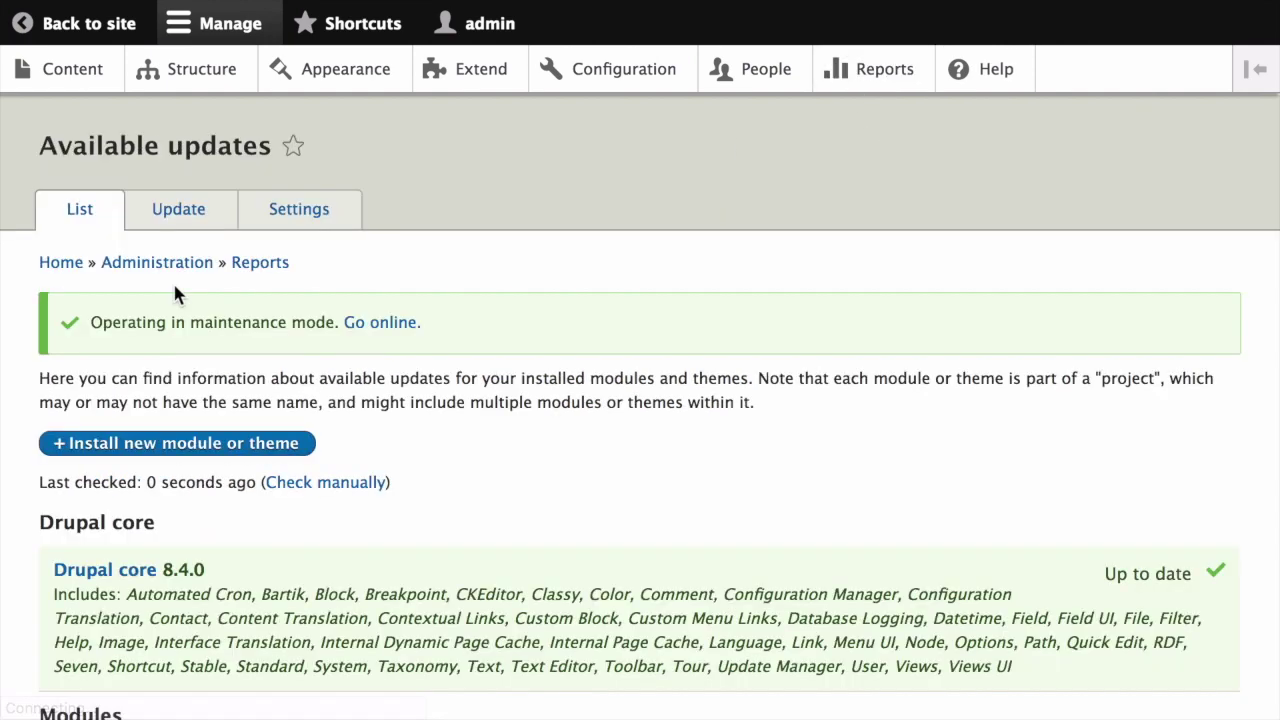
click(186, 218)
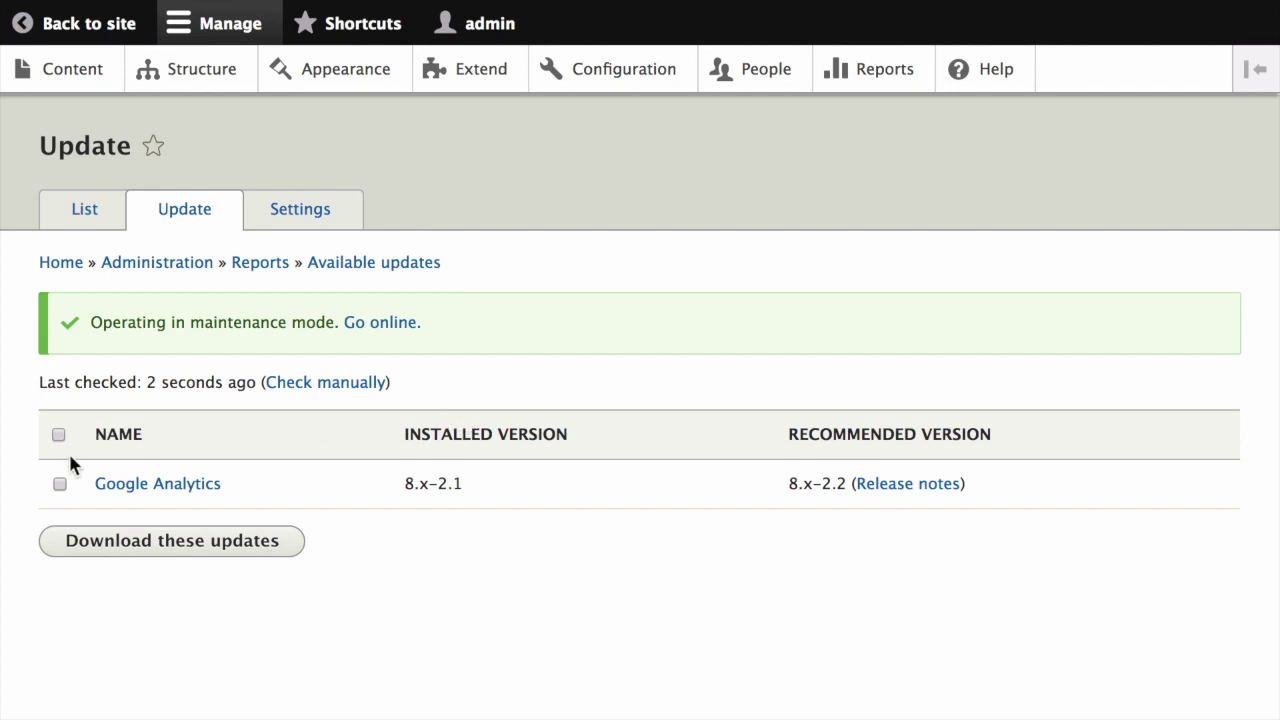
click(60, 484)
click(175, 541)
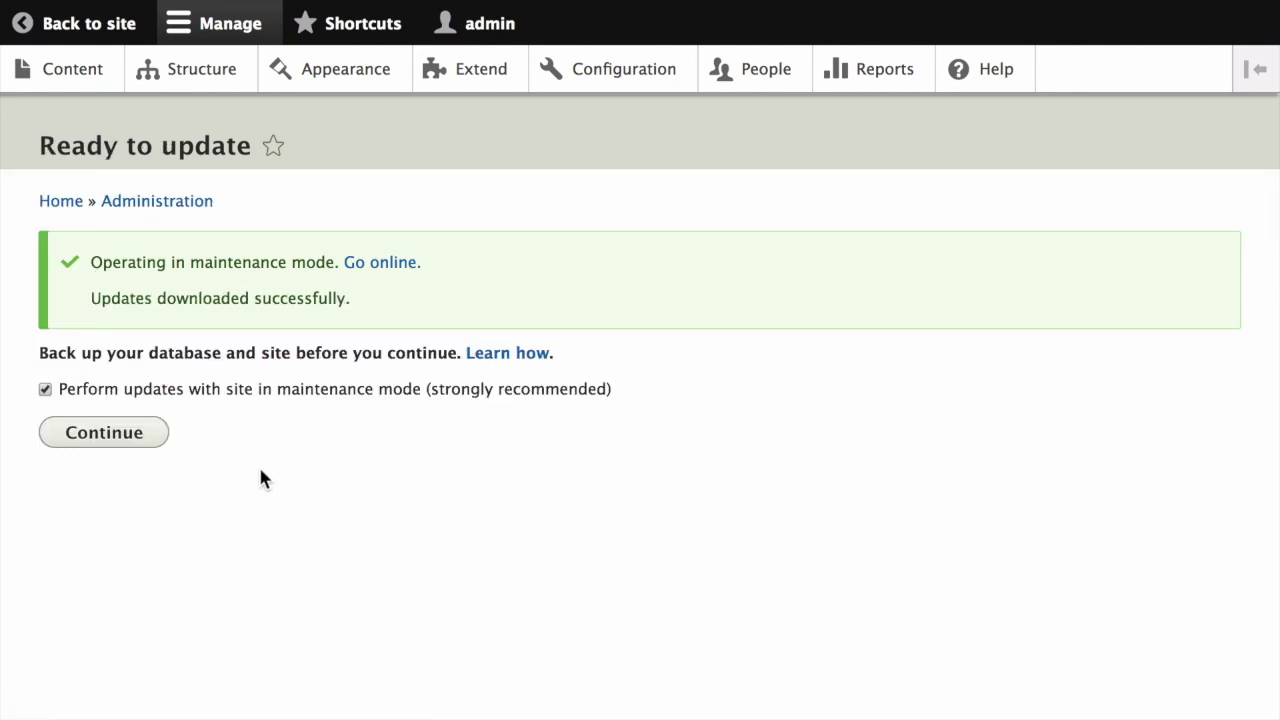
- Continue from the Ready to update page to install the downloaded google_analytics update
click(104, 433)
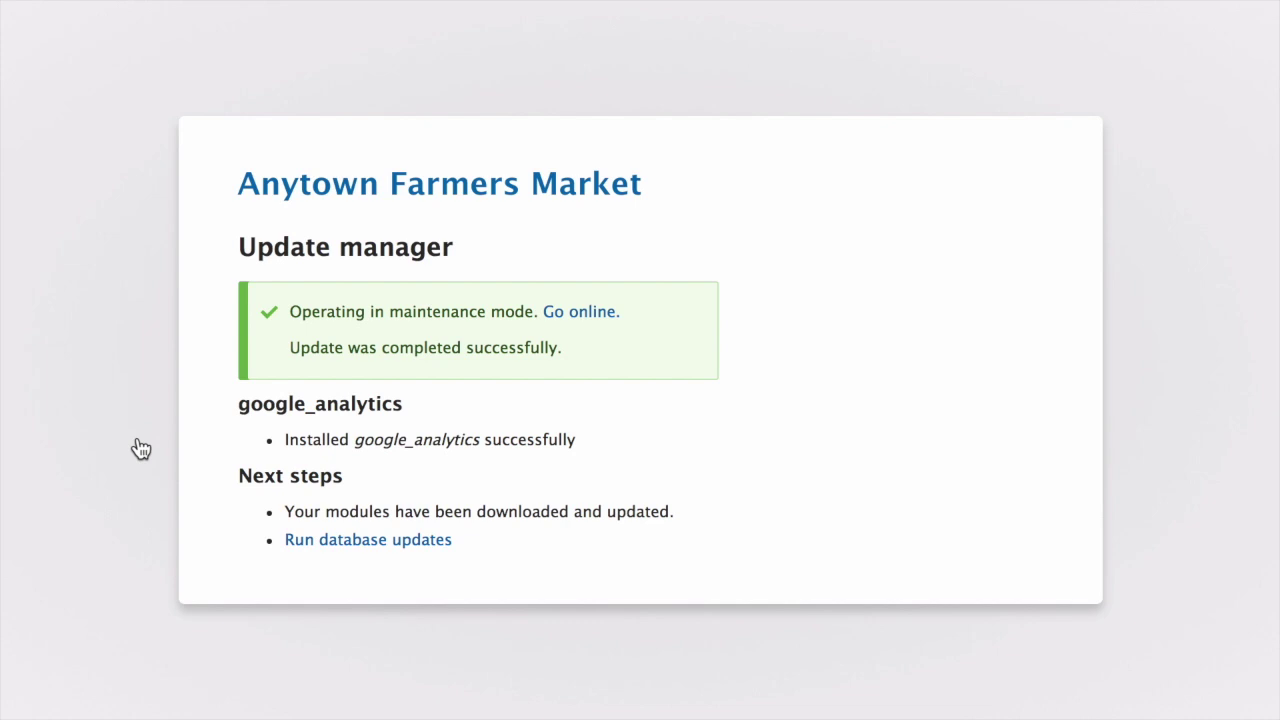
- Run the database updates and continue past the overview to confirm none are pending
click(383, 546)
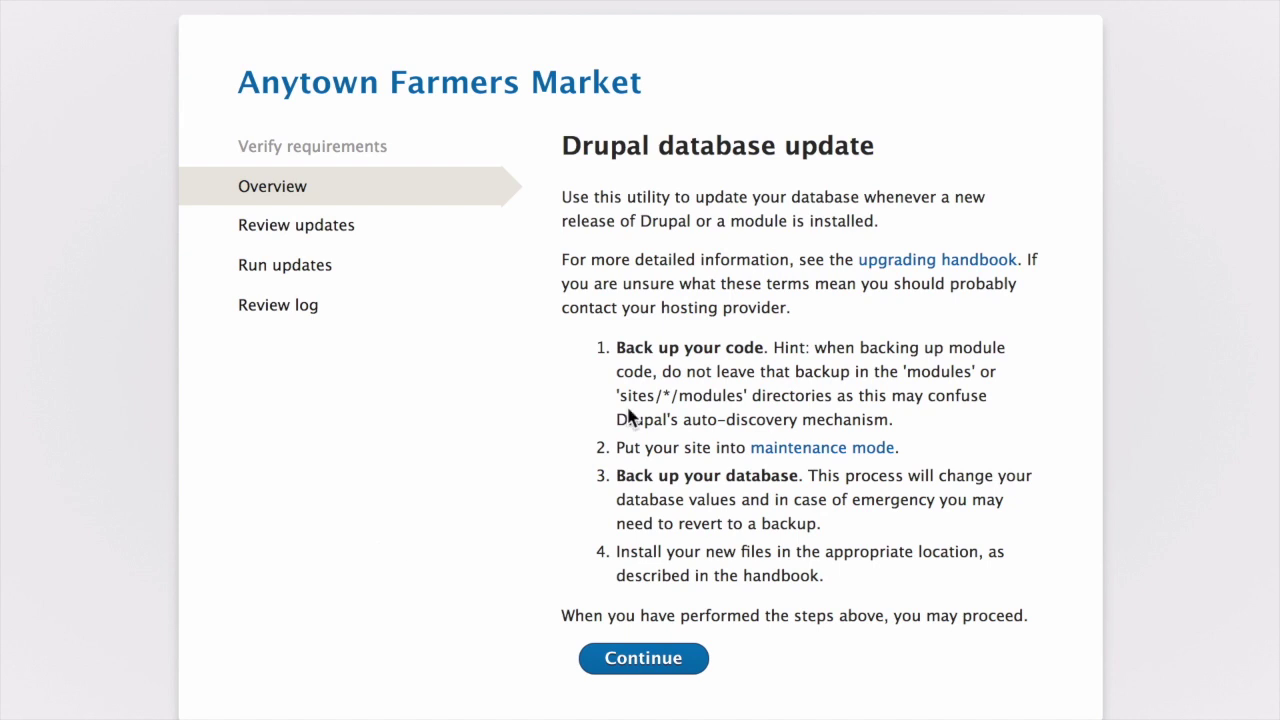
scroll(634, 412, down, 1)
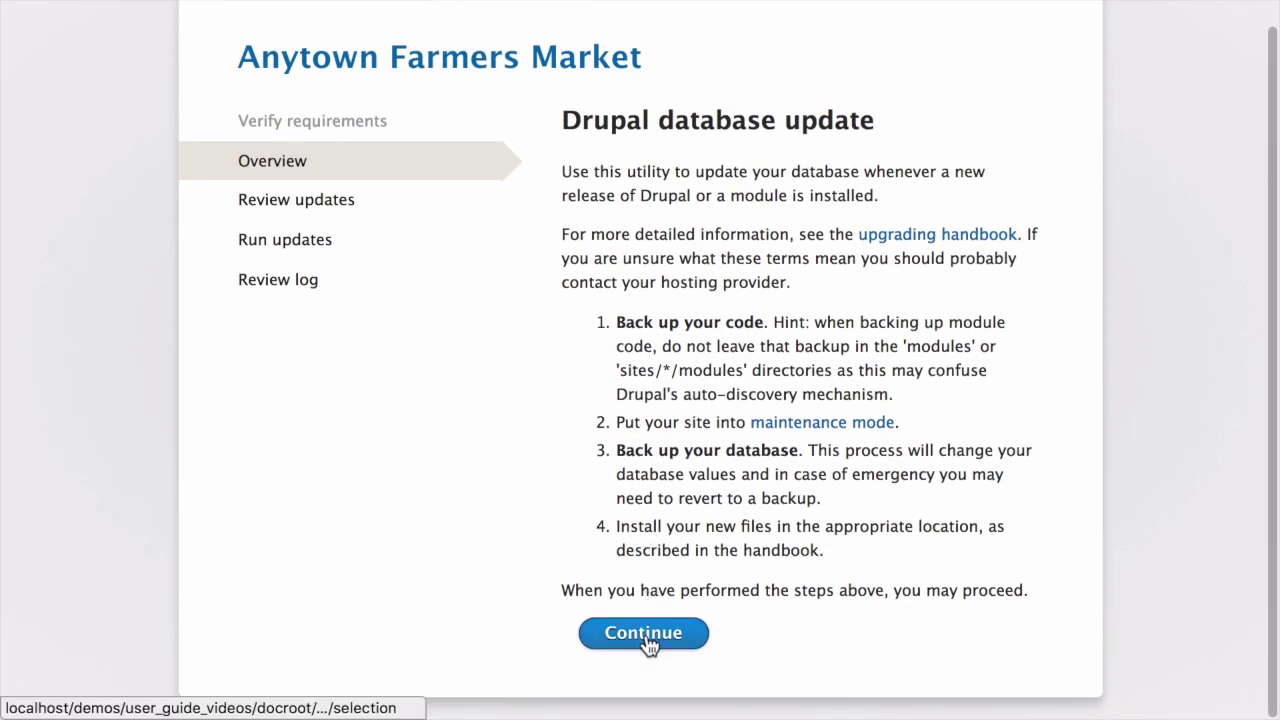
click(646, 640)
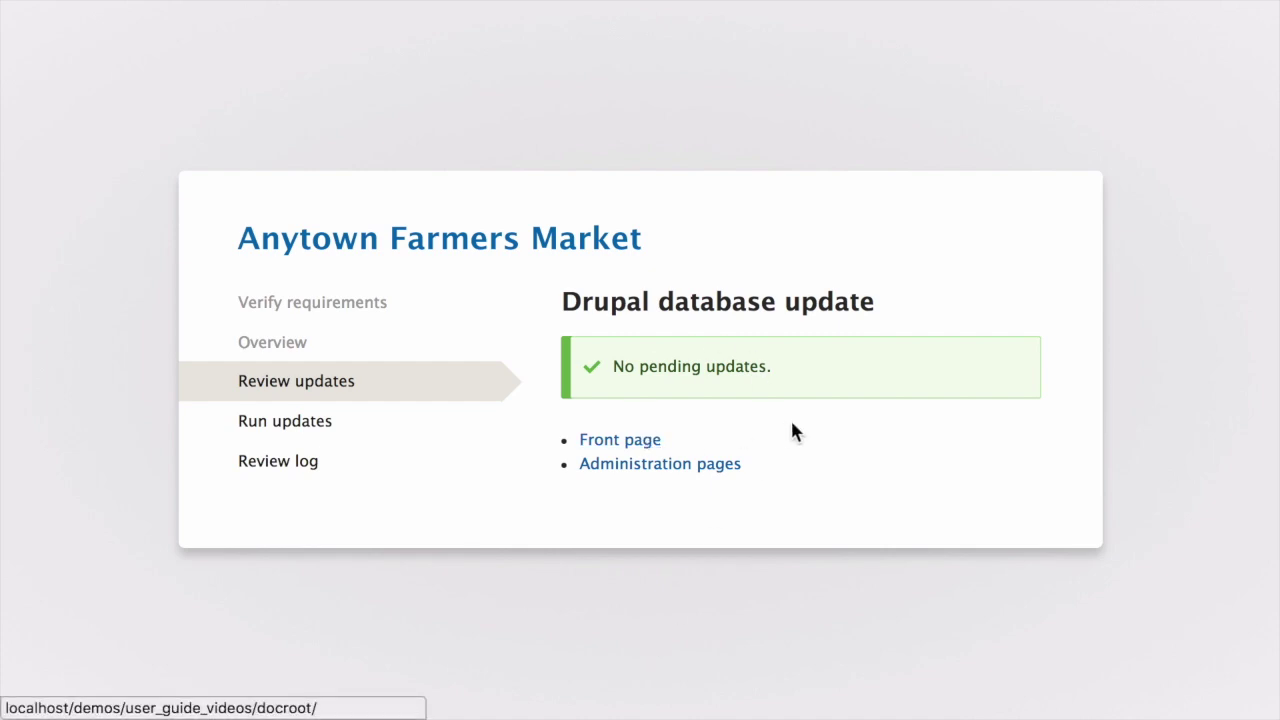
- Take the site out of maintenance mode via Go online and save the configuration
click(731, 476)
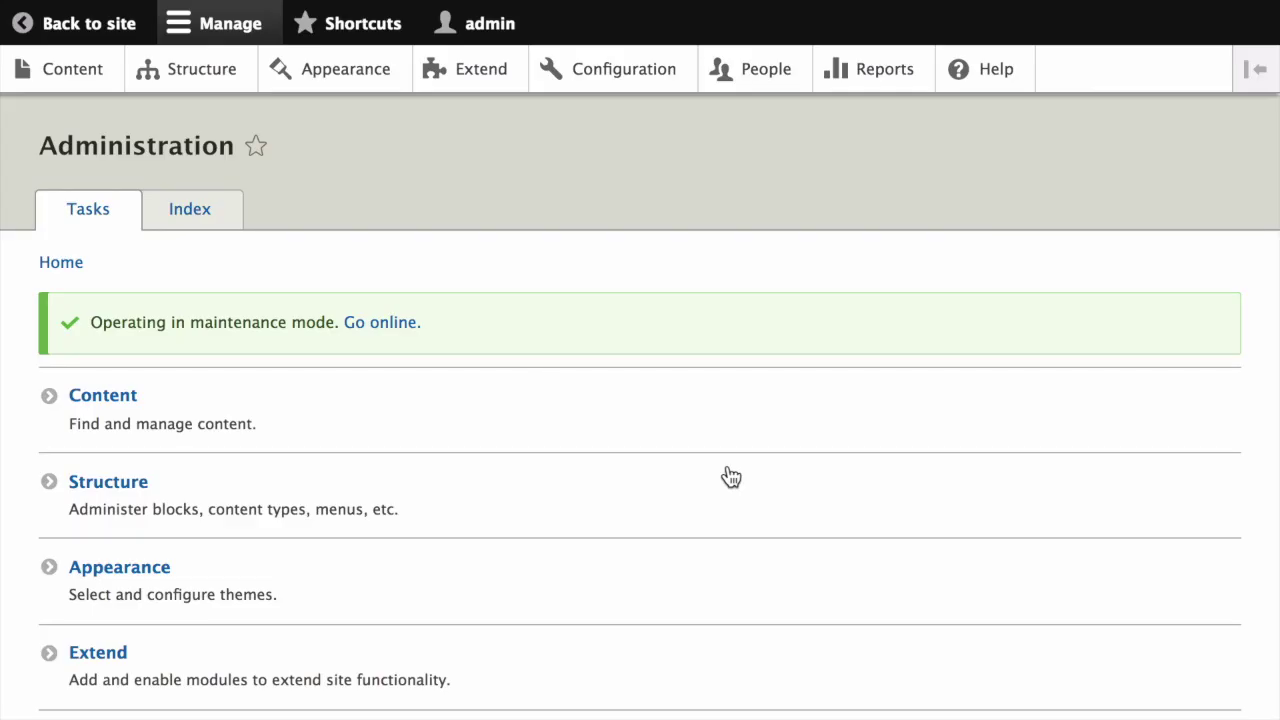
click(397, 322)
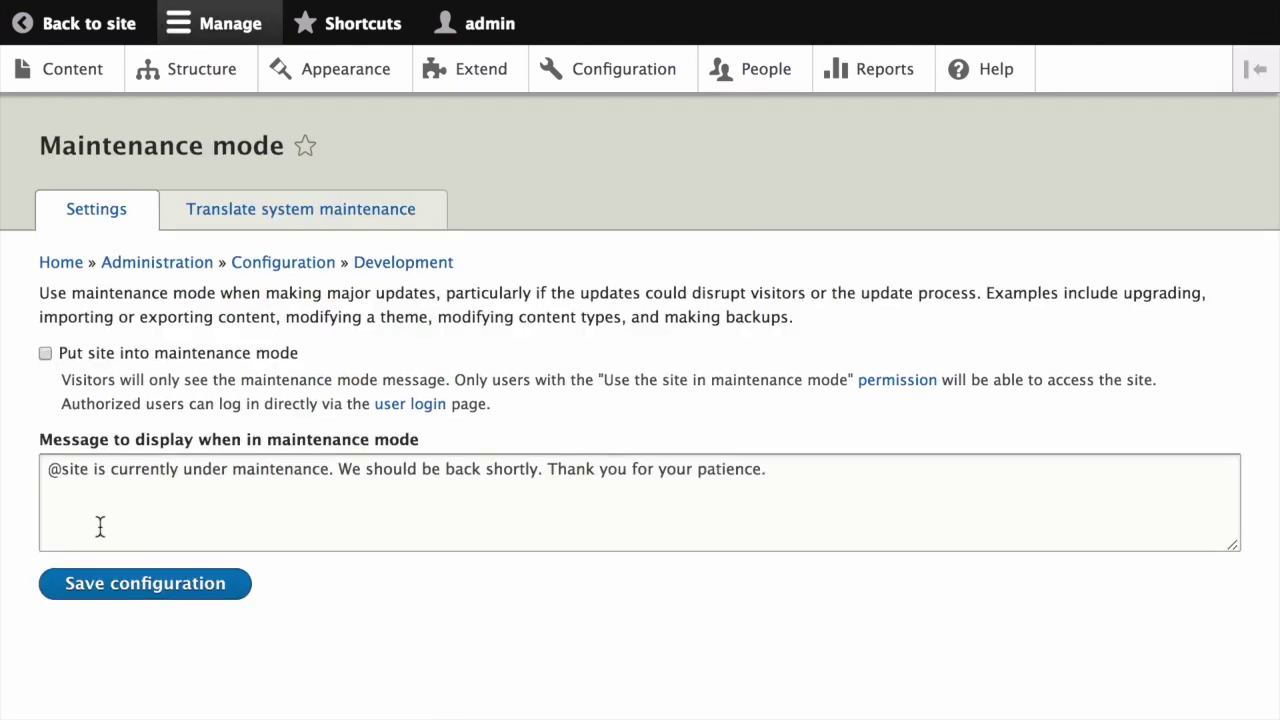
click(117, 592)
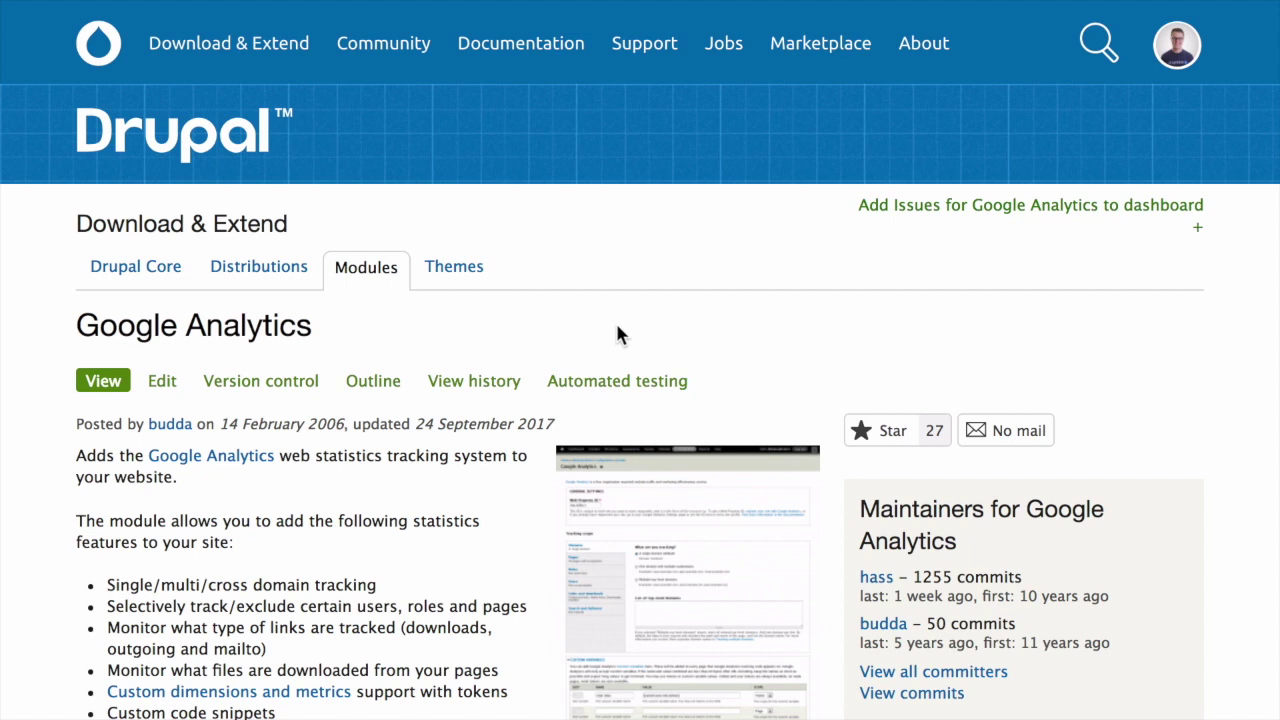
- Select the machine name 'google_analytics' at the end of the drupal.org project address
key(super+l)
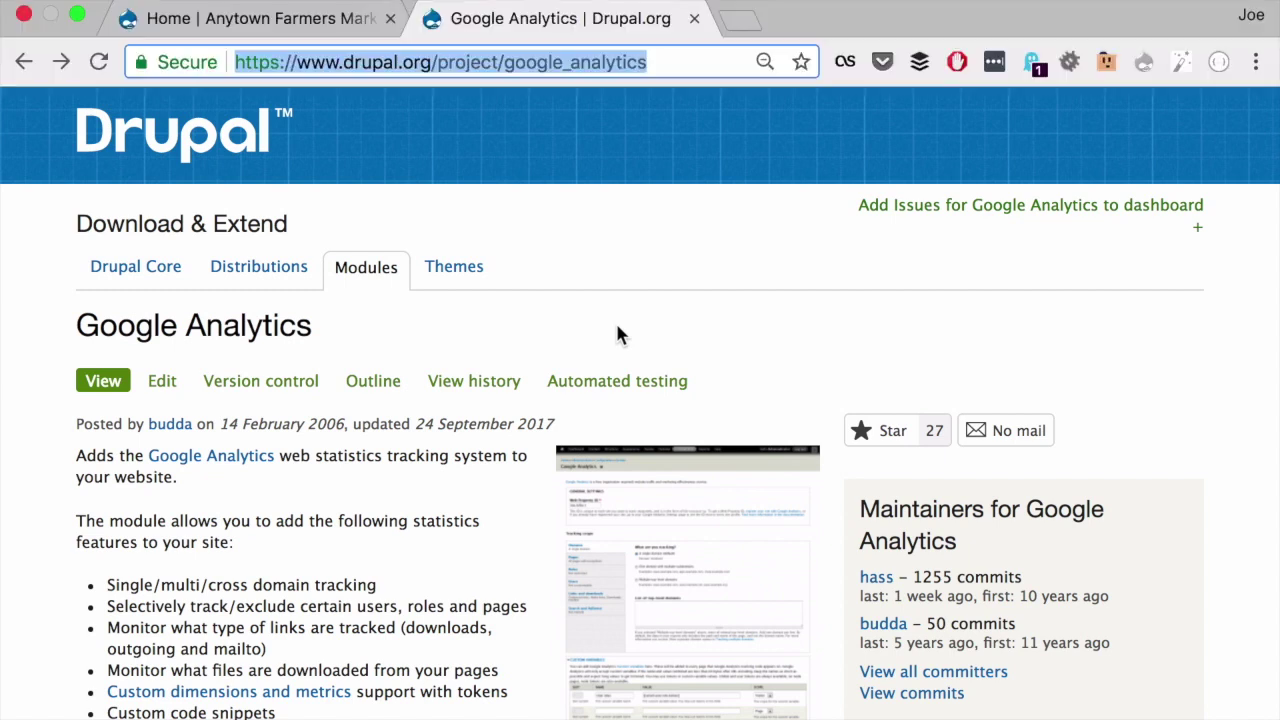
key(Right)
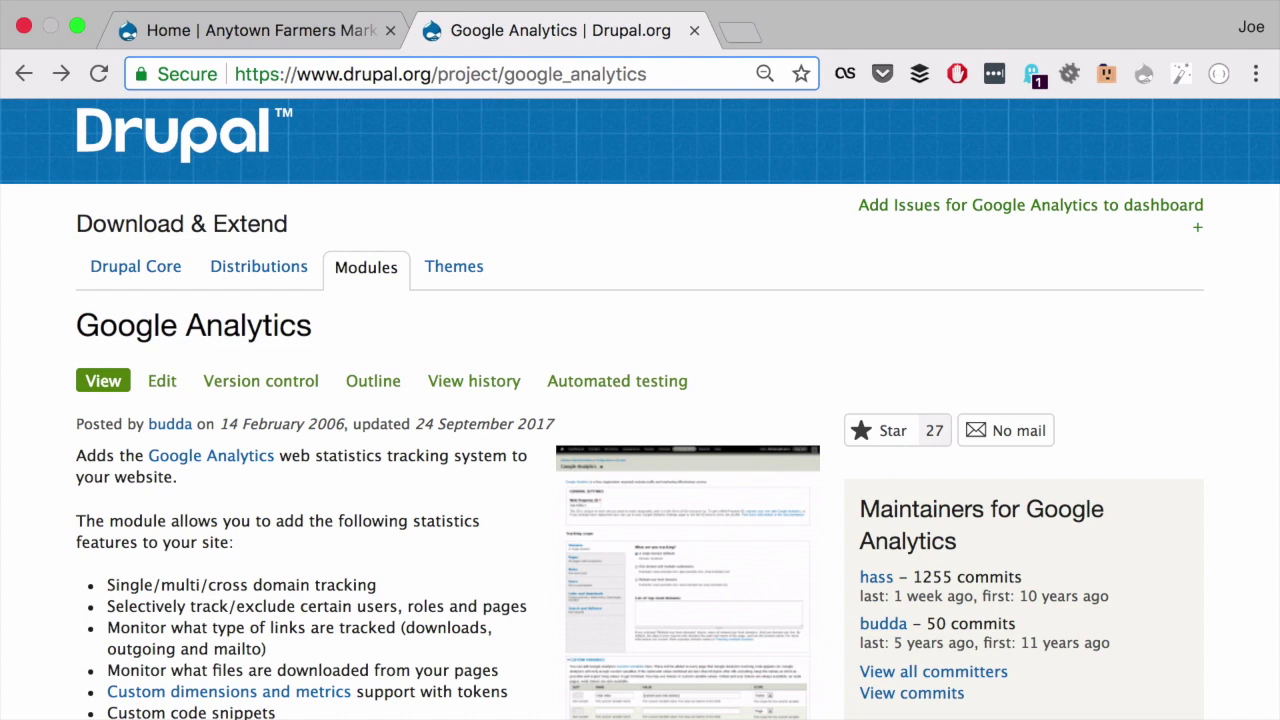
key(shift+Left)
key(shift+Left)
key(shift+Left)
key(shift+Left)
key(shift+Left)
key(shift+Left)
key(shift+Left)
key(shift+Left)
key(shift+Left)
key(shift+Left)
key(shift+Left)
key(shift+Left)
key(shift+Left)
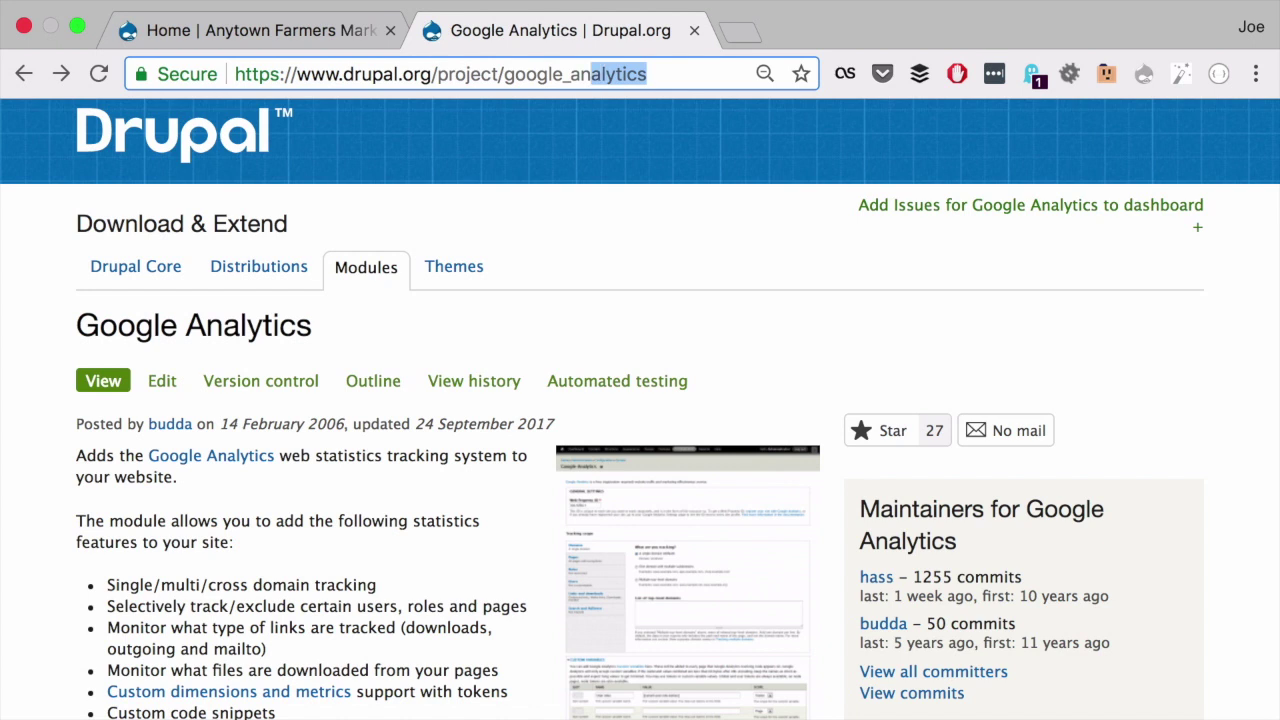
key(shift+Left)
key(shift+Left)
key(shift+Left)
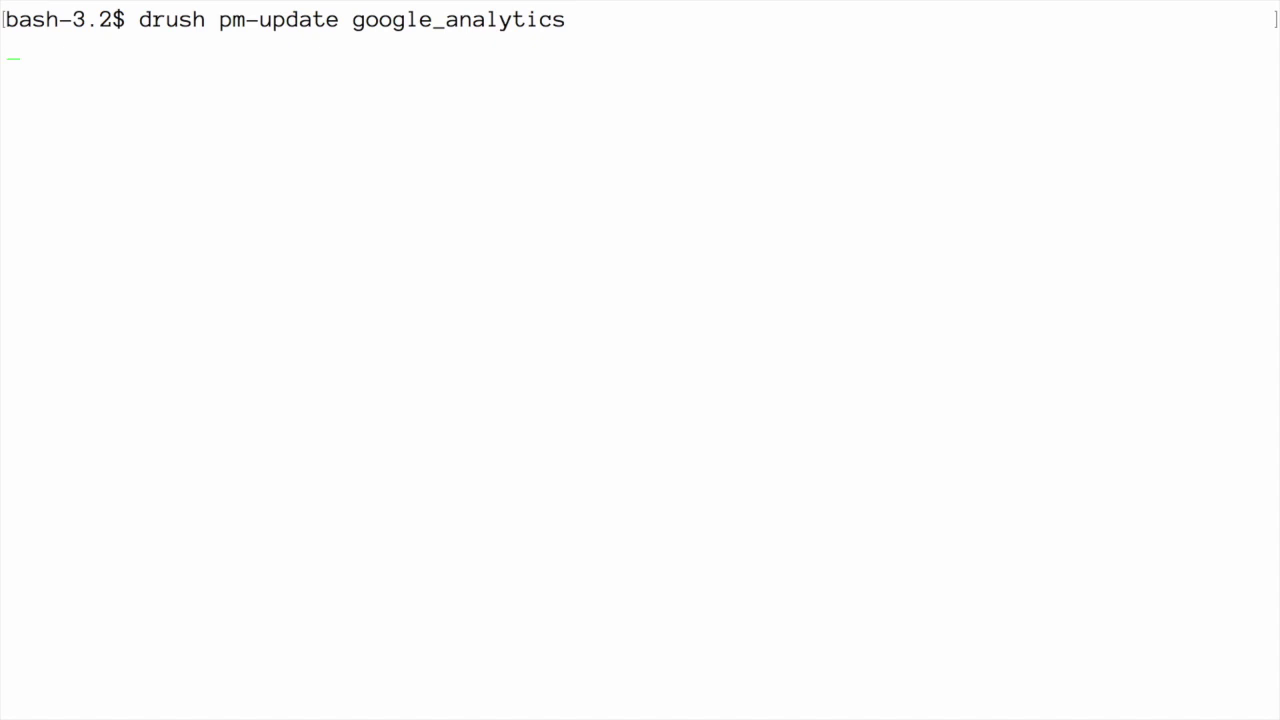
- Answer y to the drush pm-update google_analytics prompt to upgrade to 8.x-2.2
text(y)
key(Return)
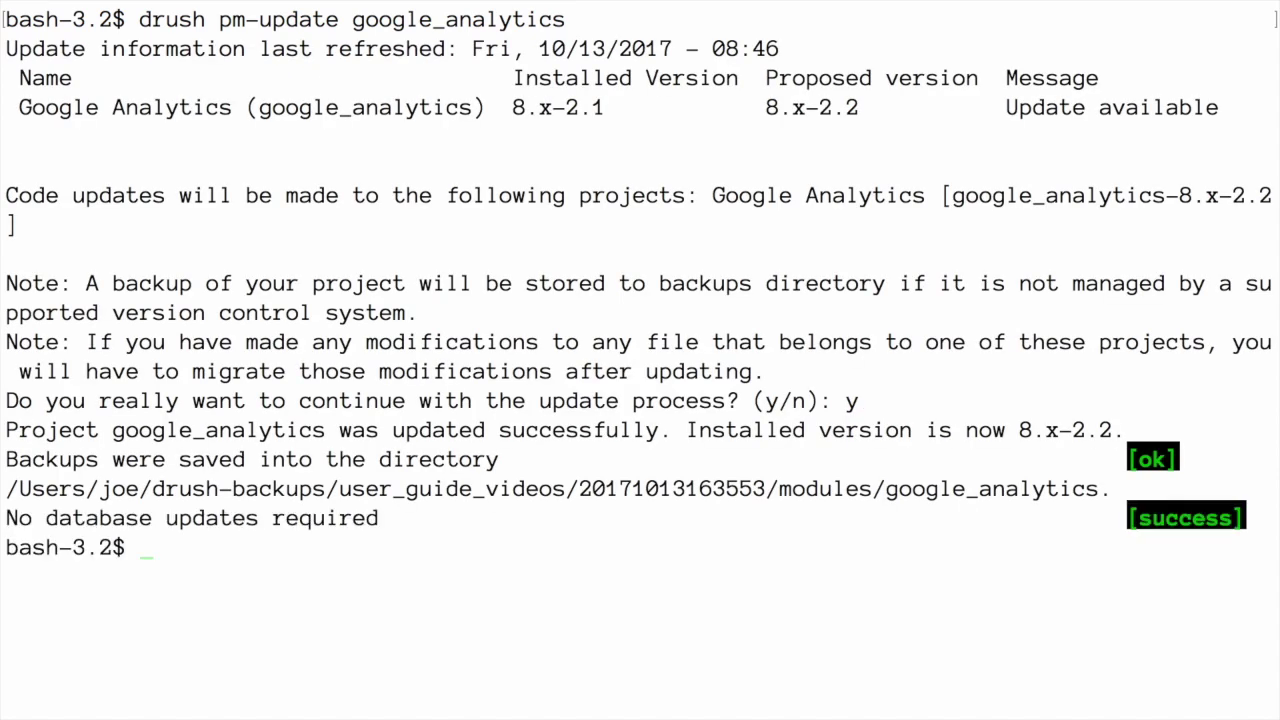